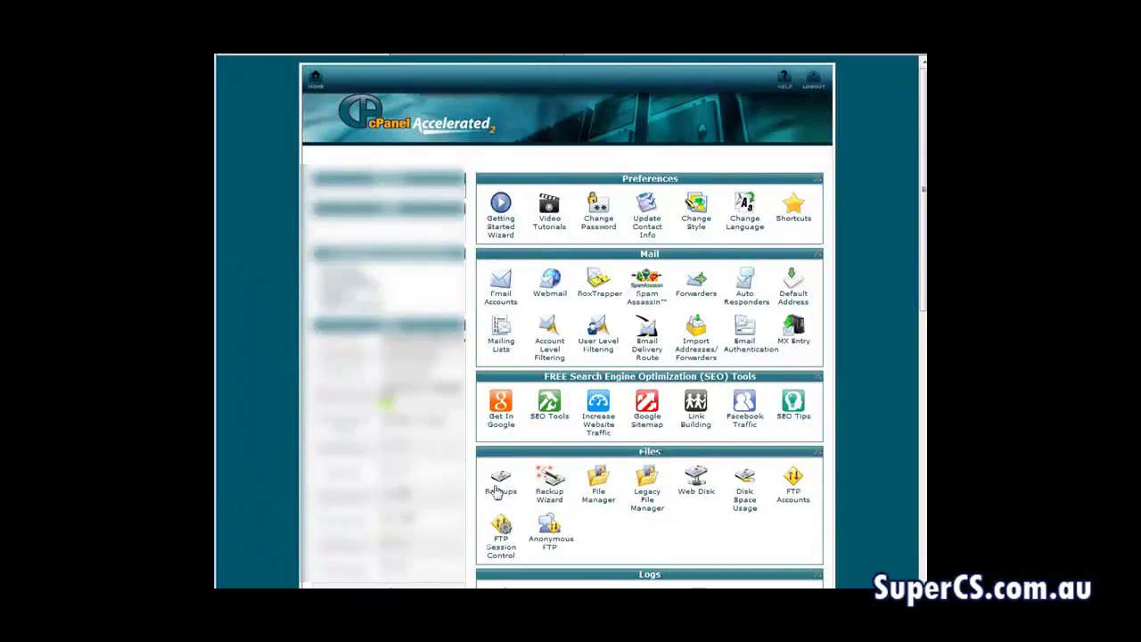
Open the Full Backup page through the Backup Wizard and examine the available backup destinations.
scroll(459, 496, down, 3)
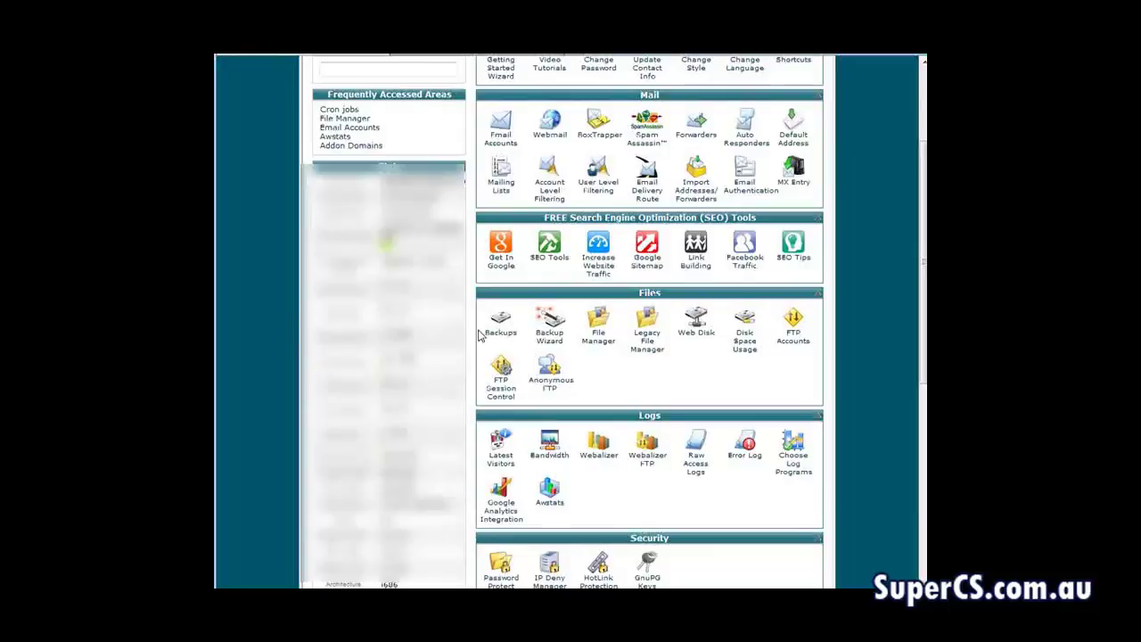
click(548, 330)
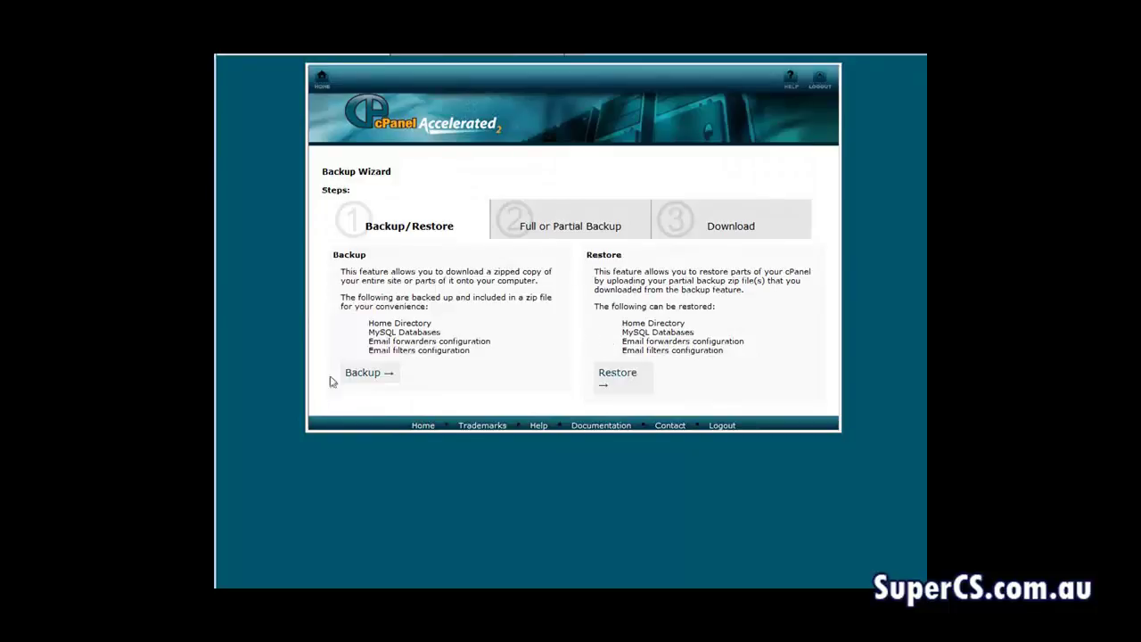
click(361, 372)
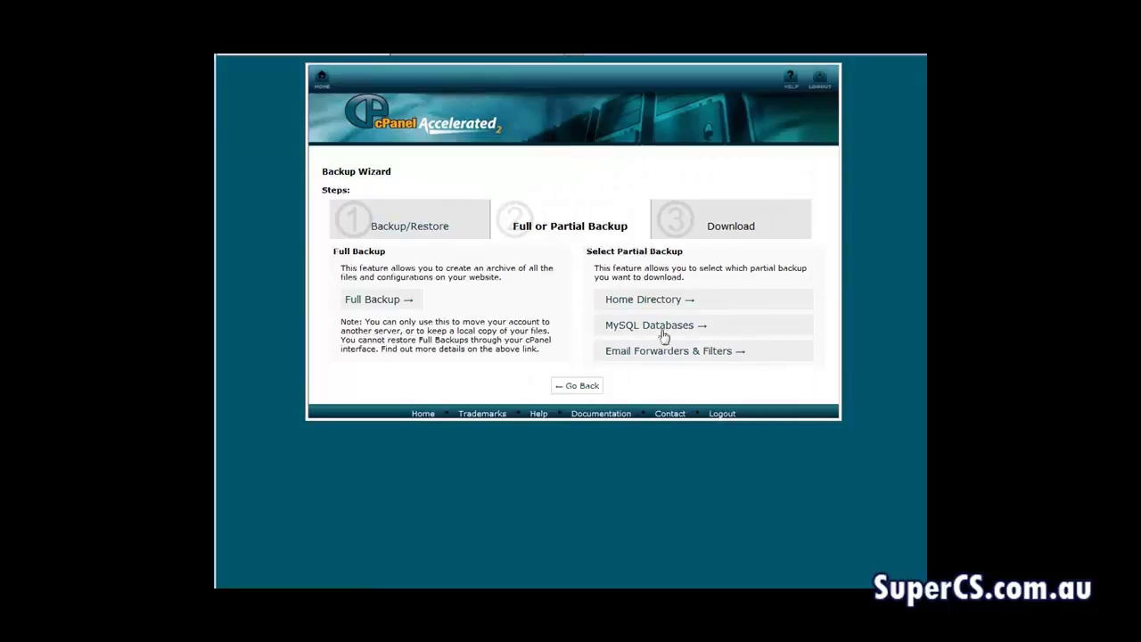
click(378, 300)
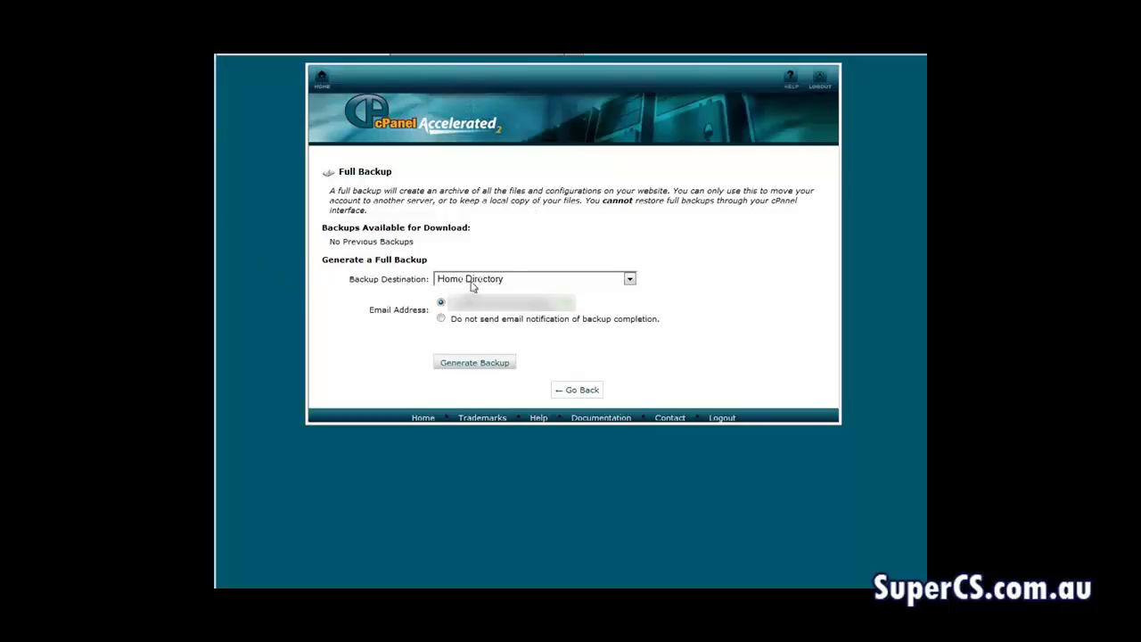
click(629, 280)
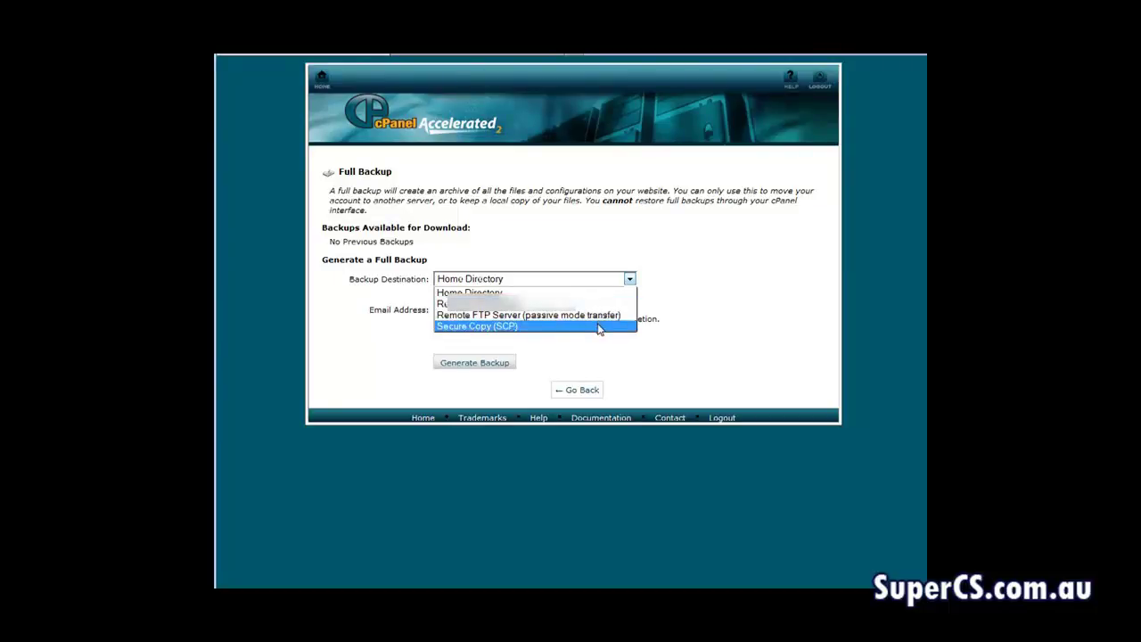
click(577, 257)
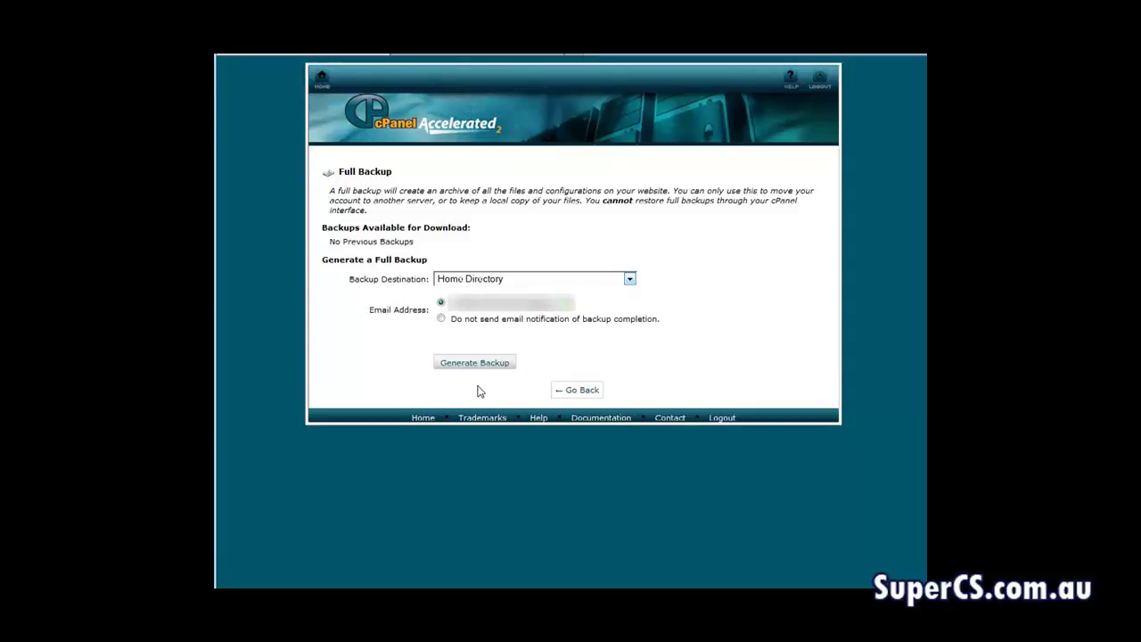
Return to the backup type choices and try to download the Home Directory partial backup as a saved file.
click(588, 391)
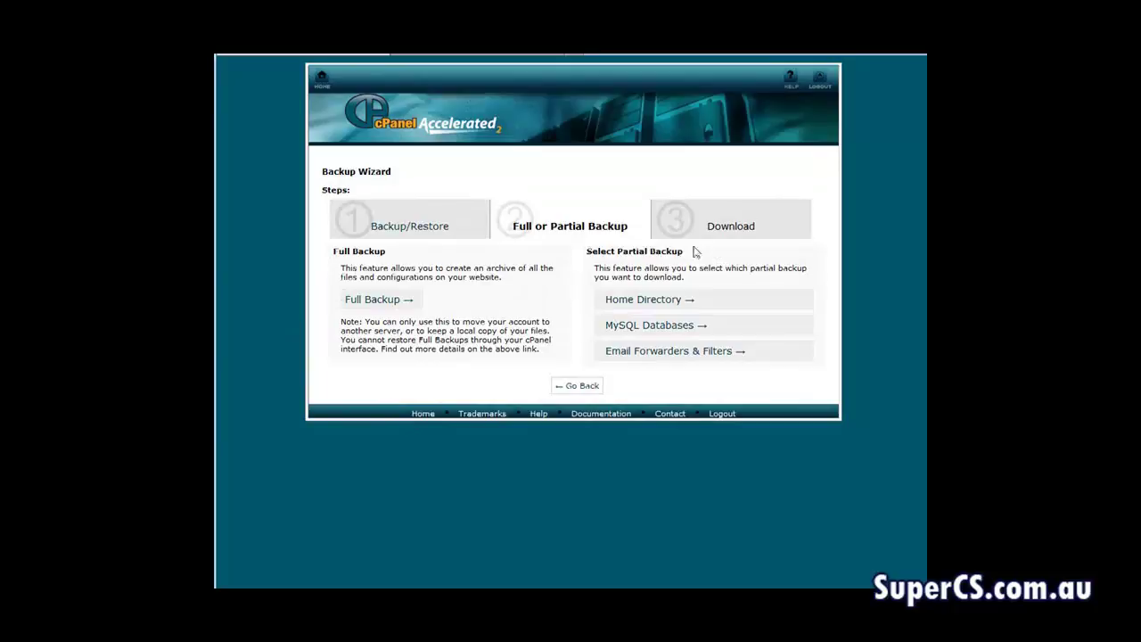
click(653, 301)
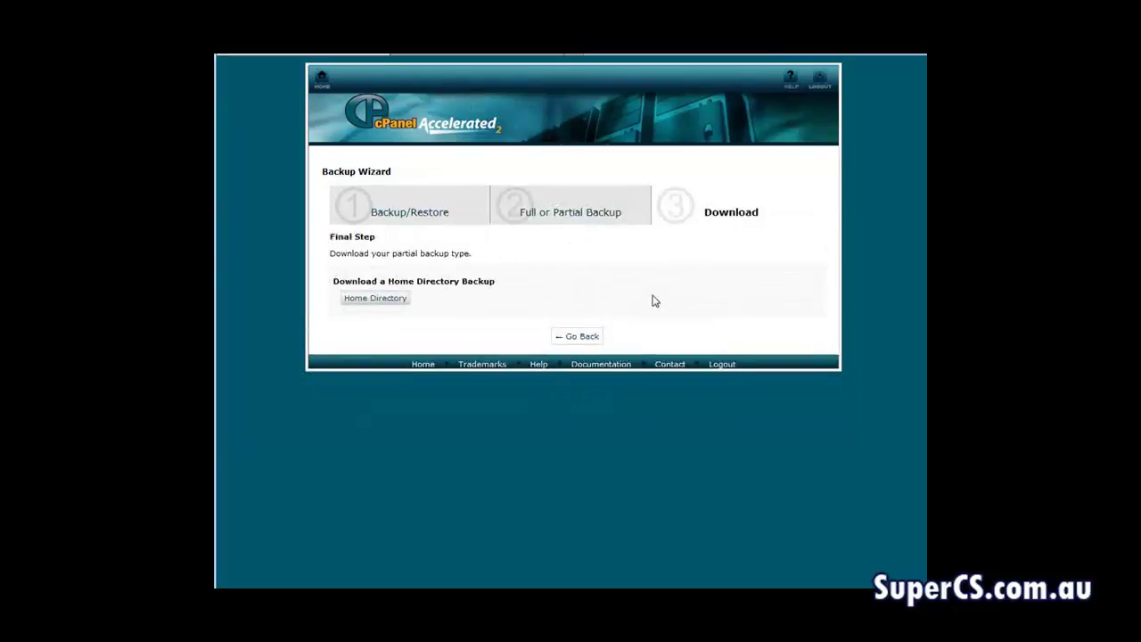
click(375, 299)
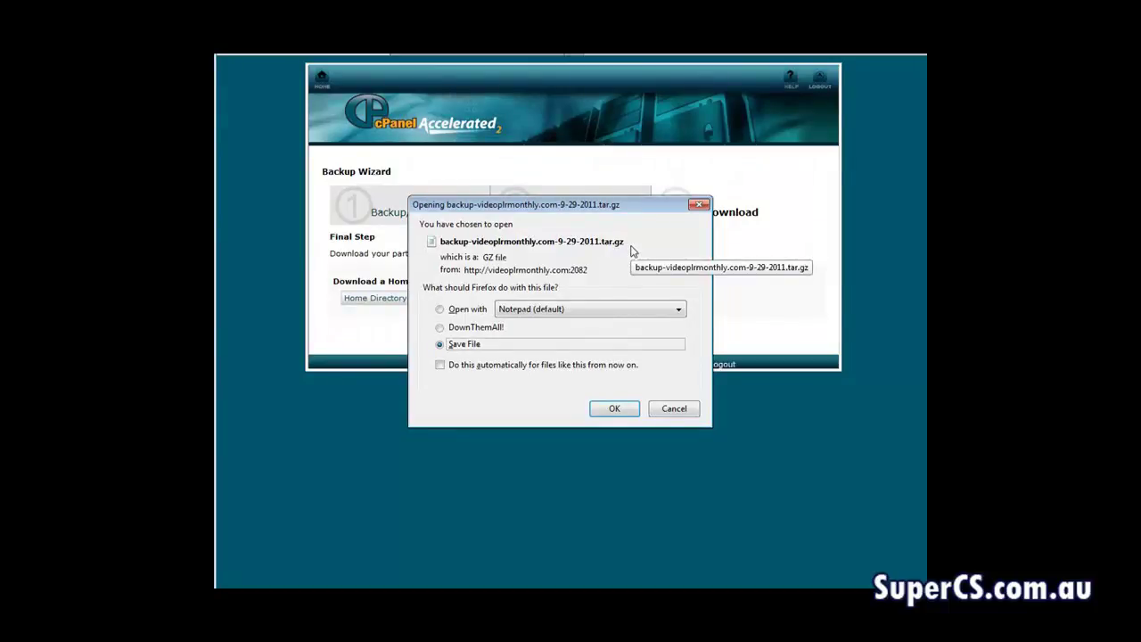
click(617, 410)
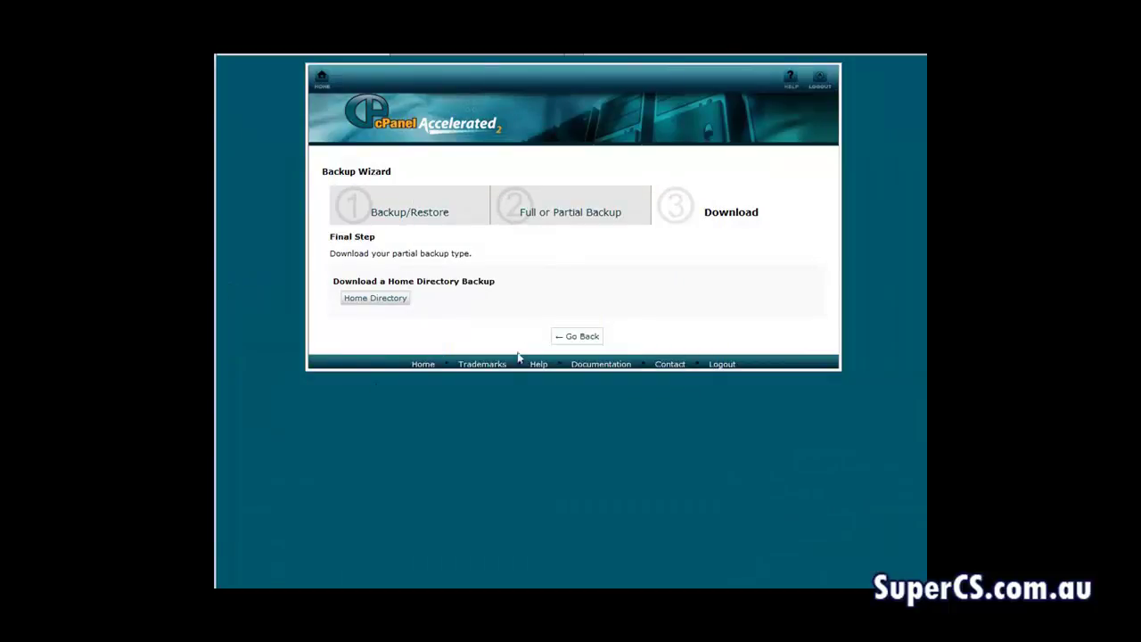
Download the MySQL database backup timjcart_wrdp3.sql.gz and save it in the backup folder.
click(575, 336)
click(641, 328)
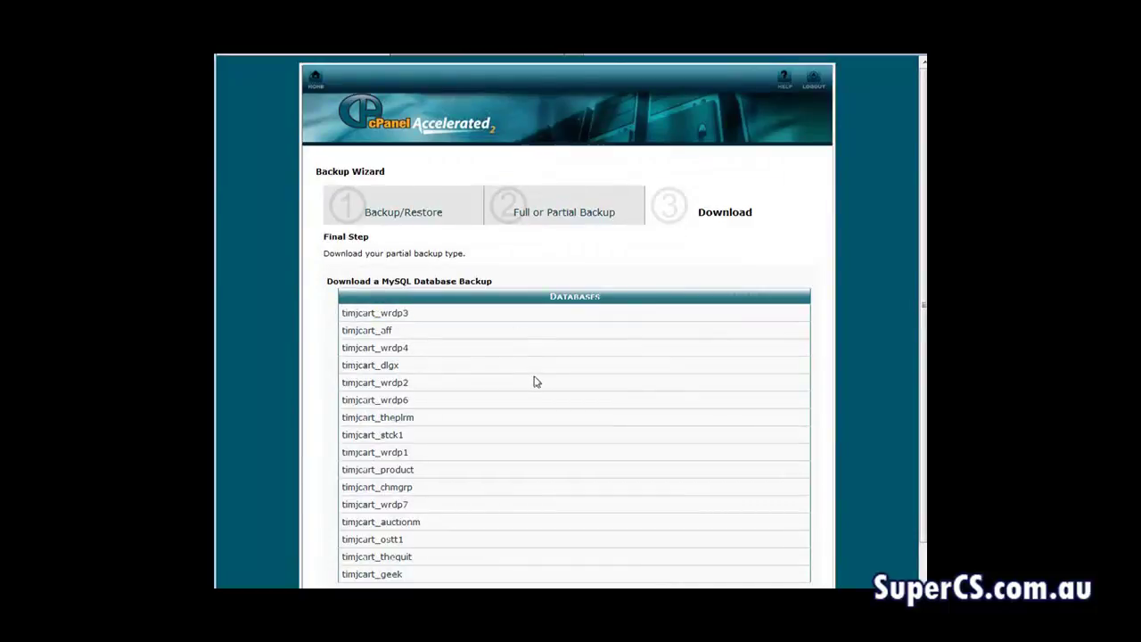
click(393, 317)
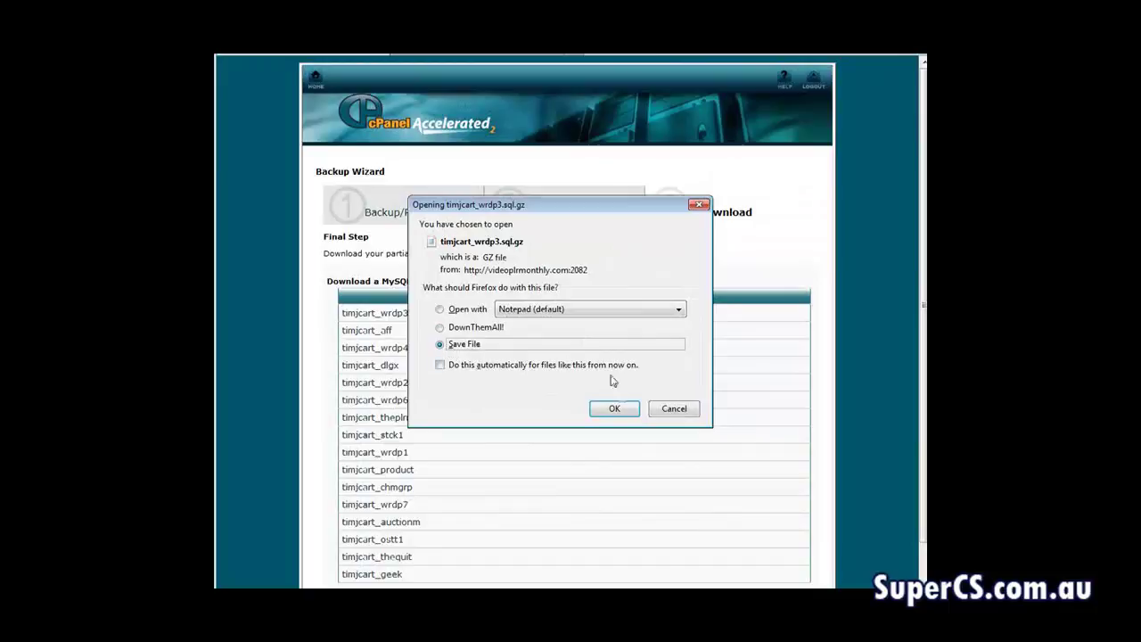
click(614, 408)
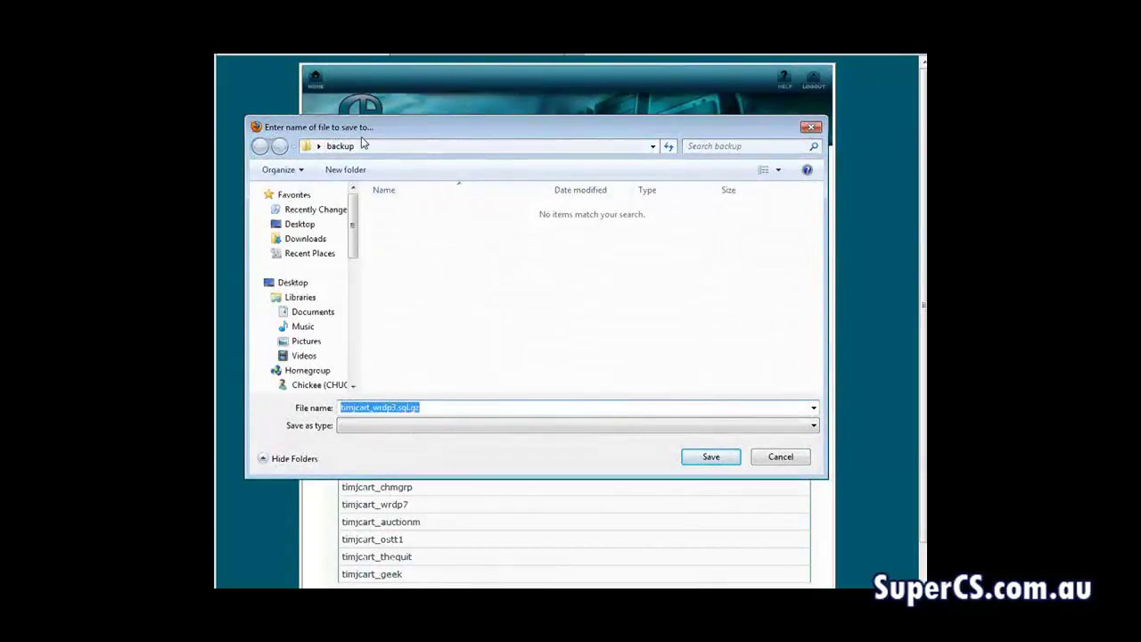
click(716, 456)
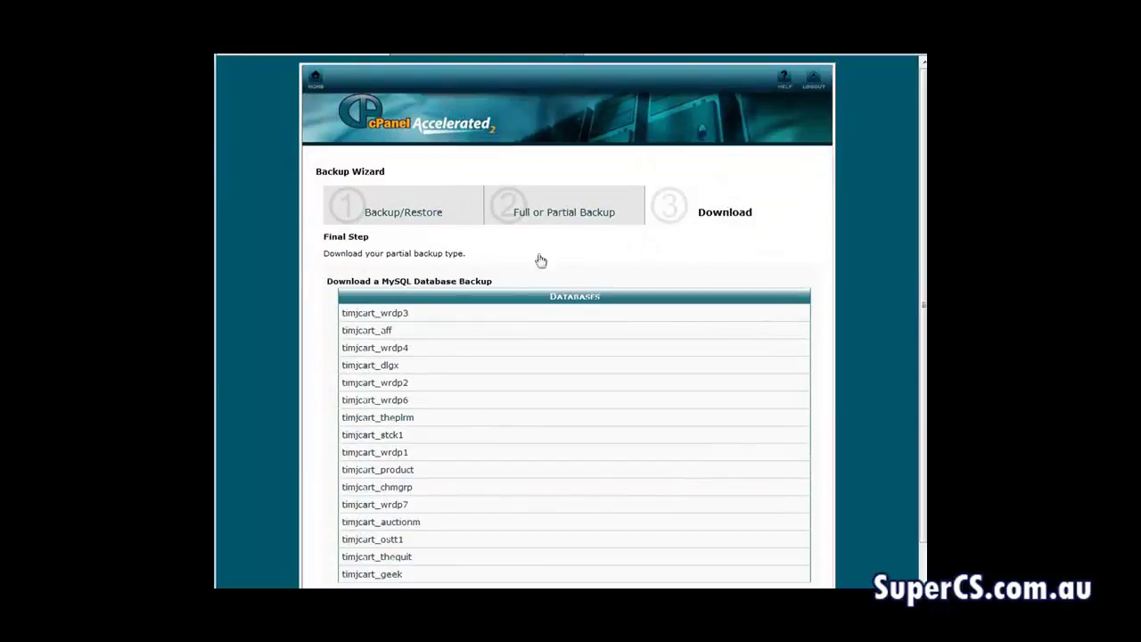
Revisit the Full Backup page to check the backups available for download, and return to the backup type choices.
key(alt+Left)
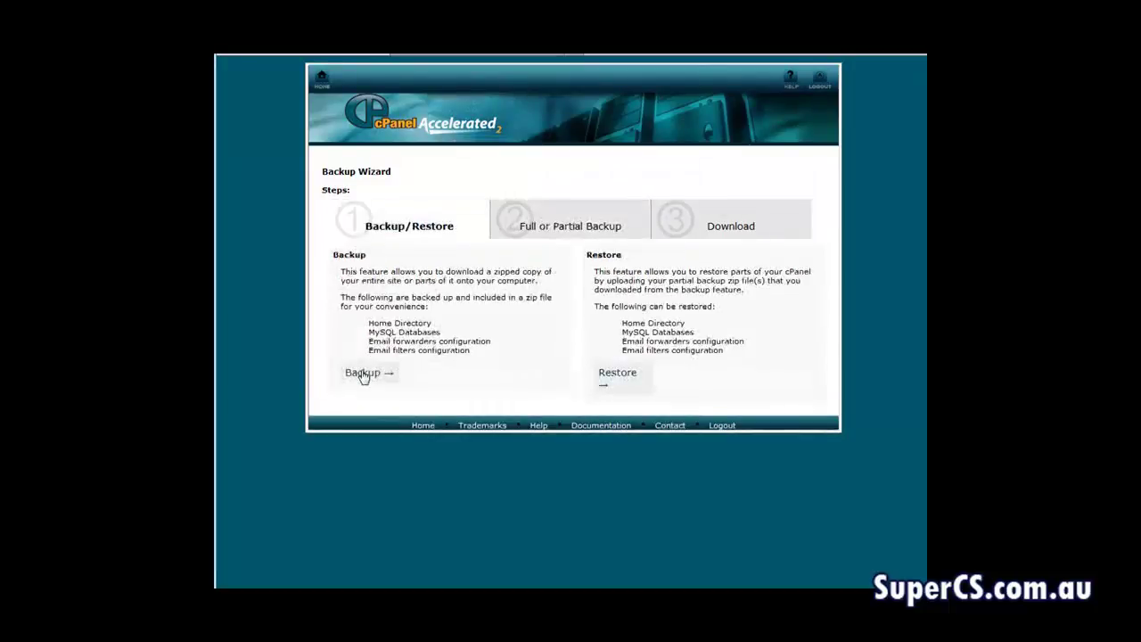
click(363, 373)
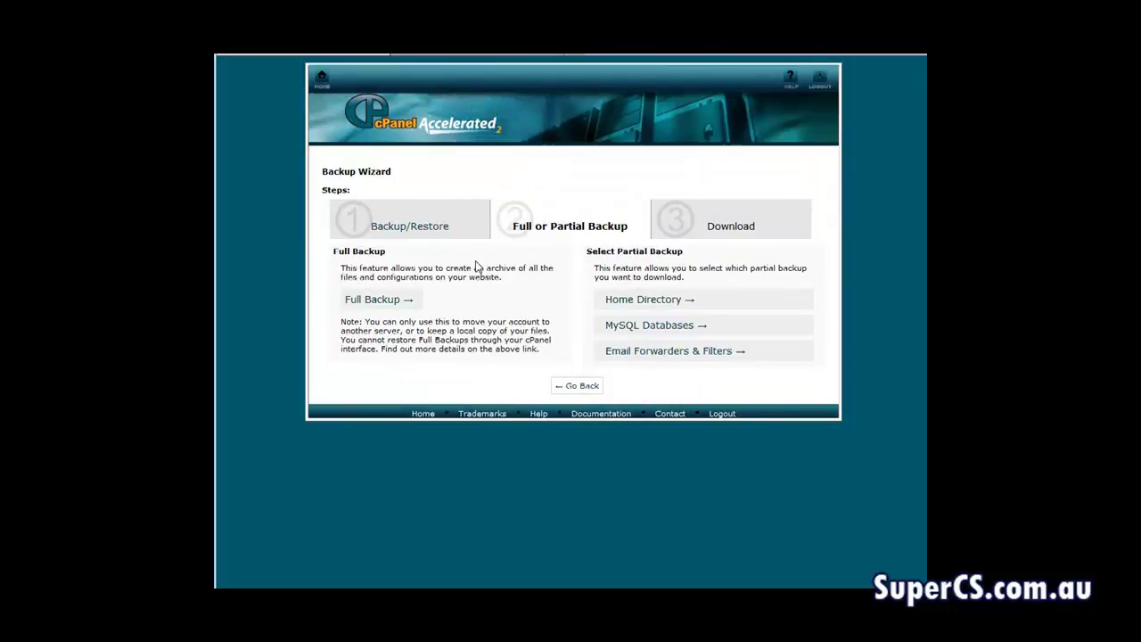
click(381, 303)
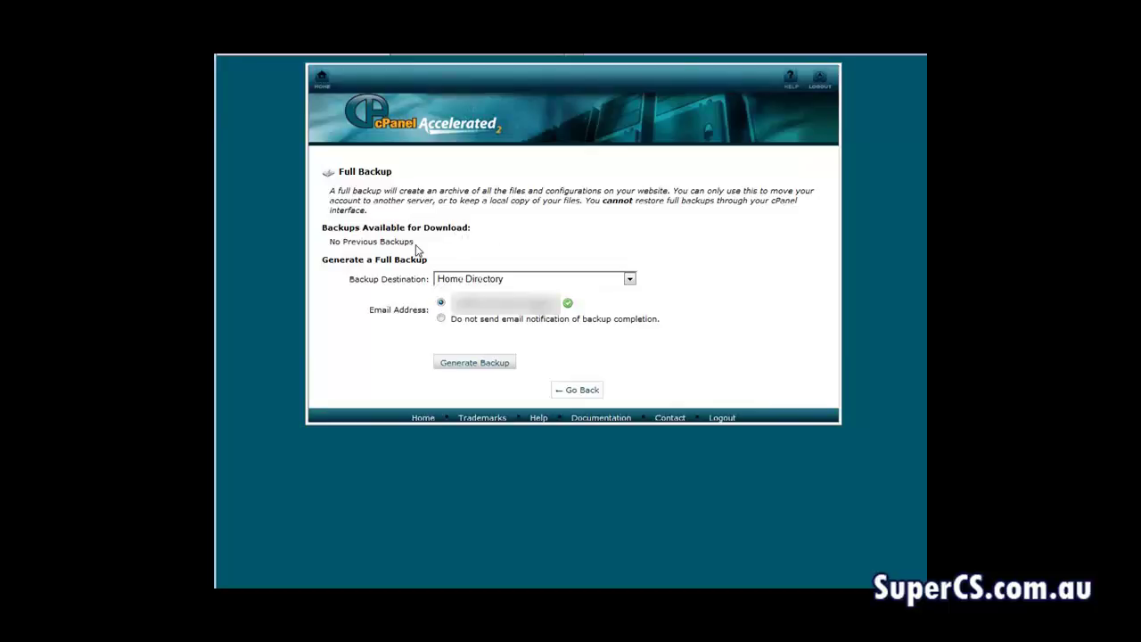
click(576, 393)
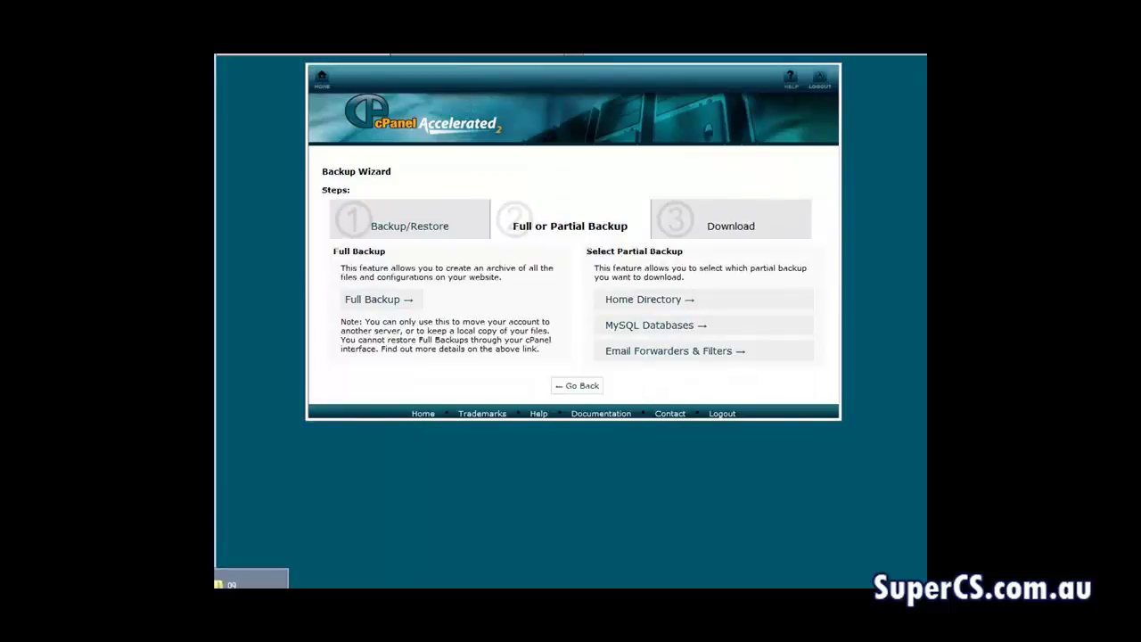
Switch to the backup folder in Windows Explorer and open timjcart_wrdp3.sql.gz as an archive in 7-Zip.
click(303, 538)
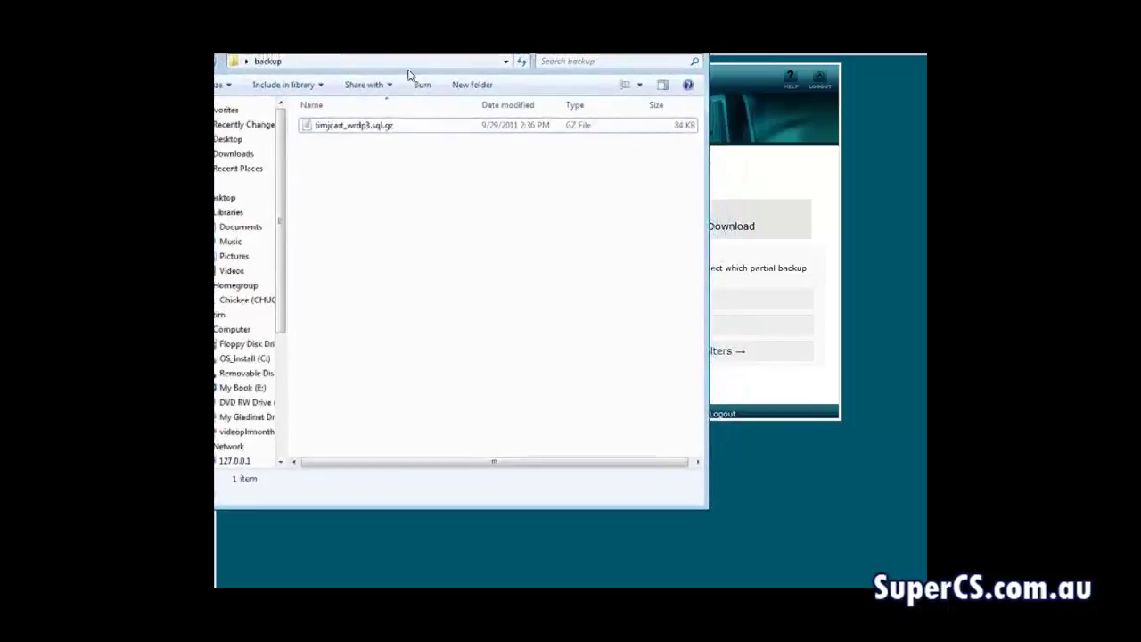
click(368, 128)
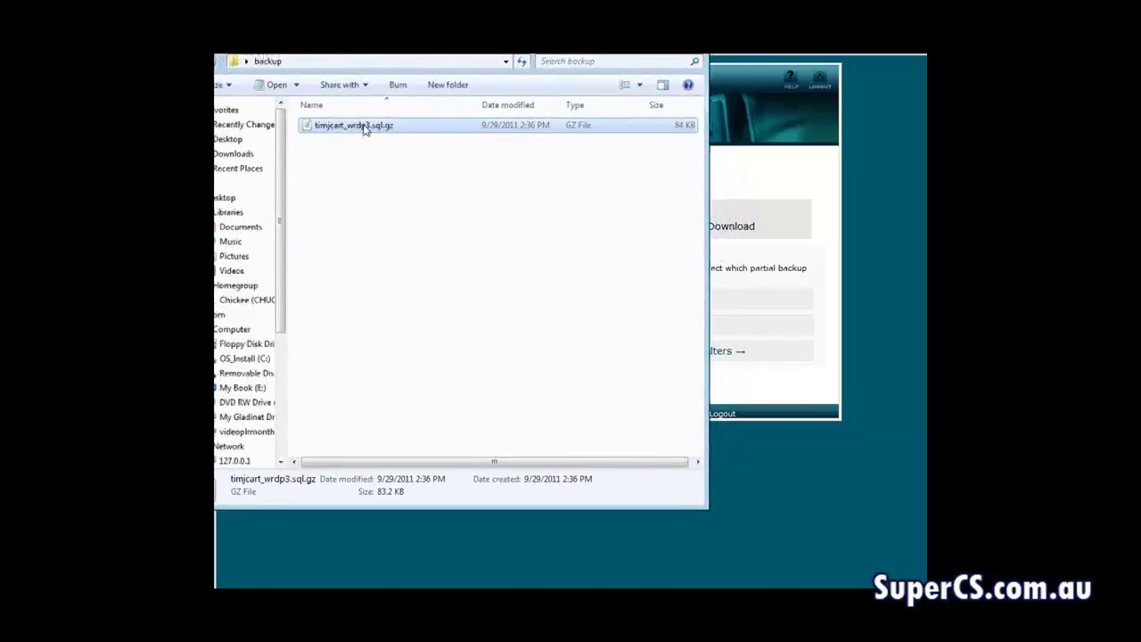
right_click(365, 129)
mouse_move(403, 164)
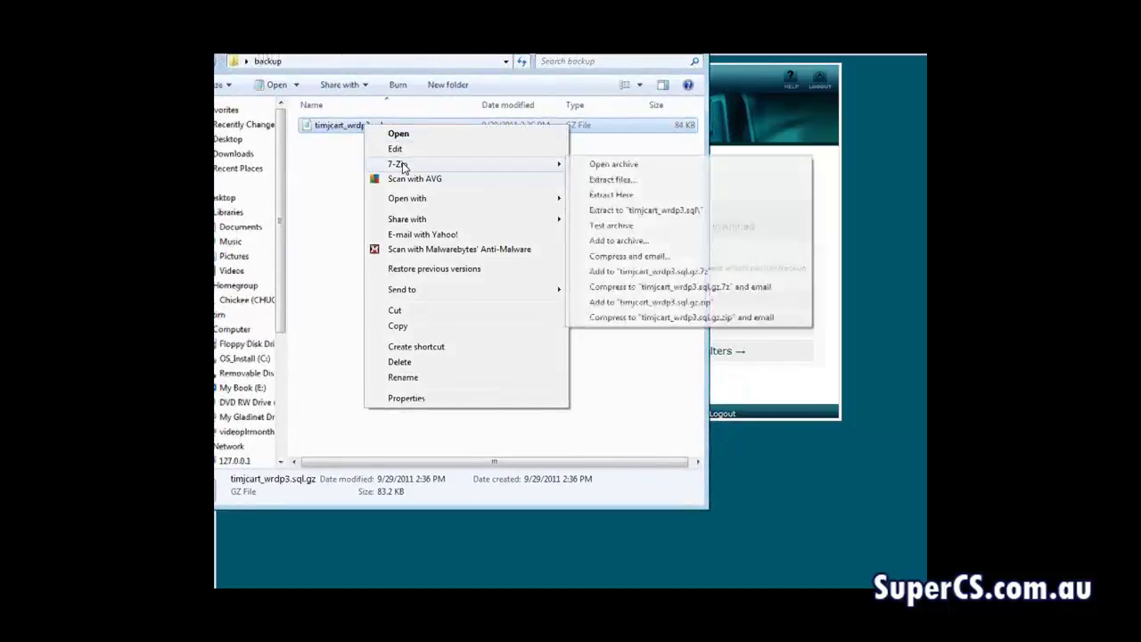
click(613, 166)
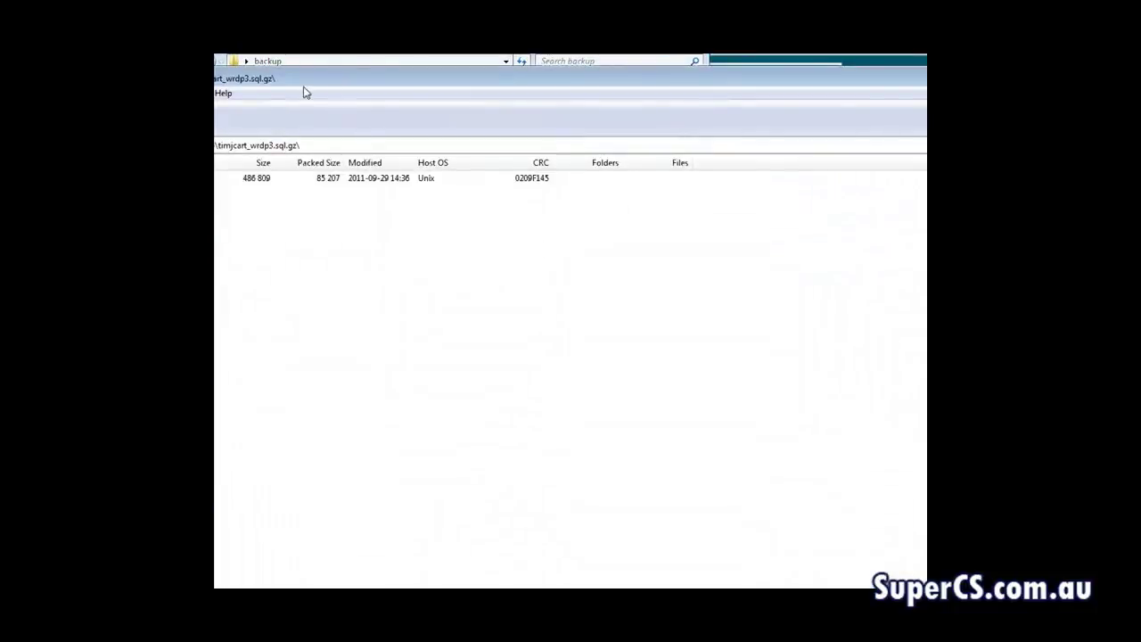
drag(360, 81, 489, 94)
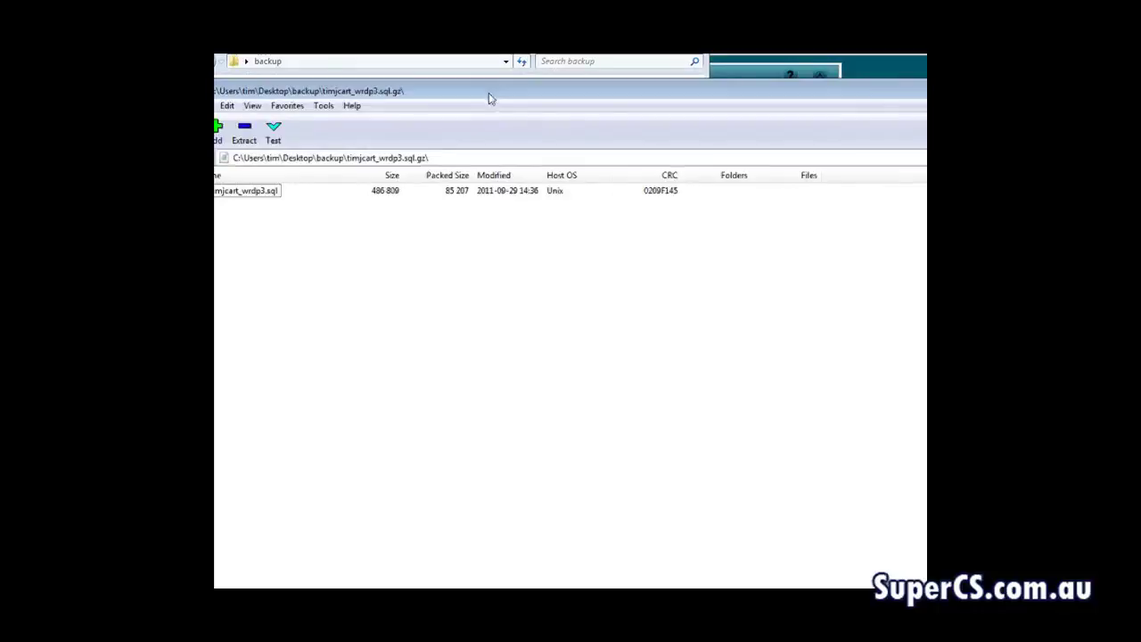
Open timjcart_wrdp3.sql from the archive to view its contents, and close the windows to return to cPanel.
click(245, 194)
right_click(255, 196)
click(286, 202)
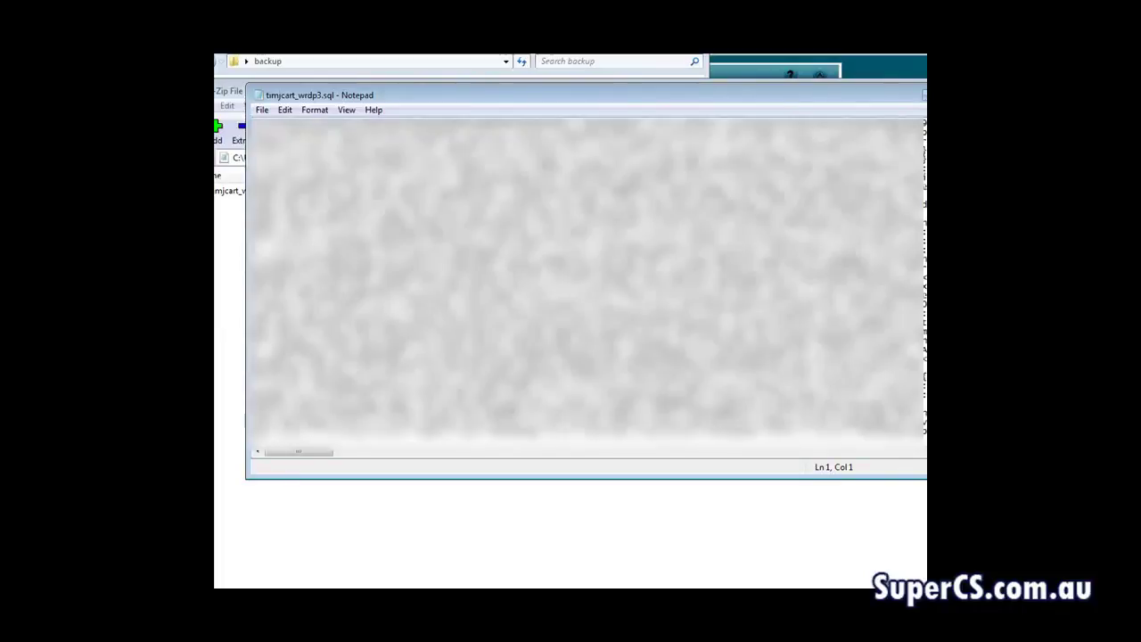
key(alt+F4)
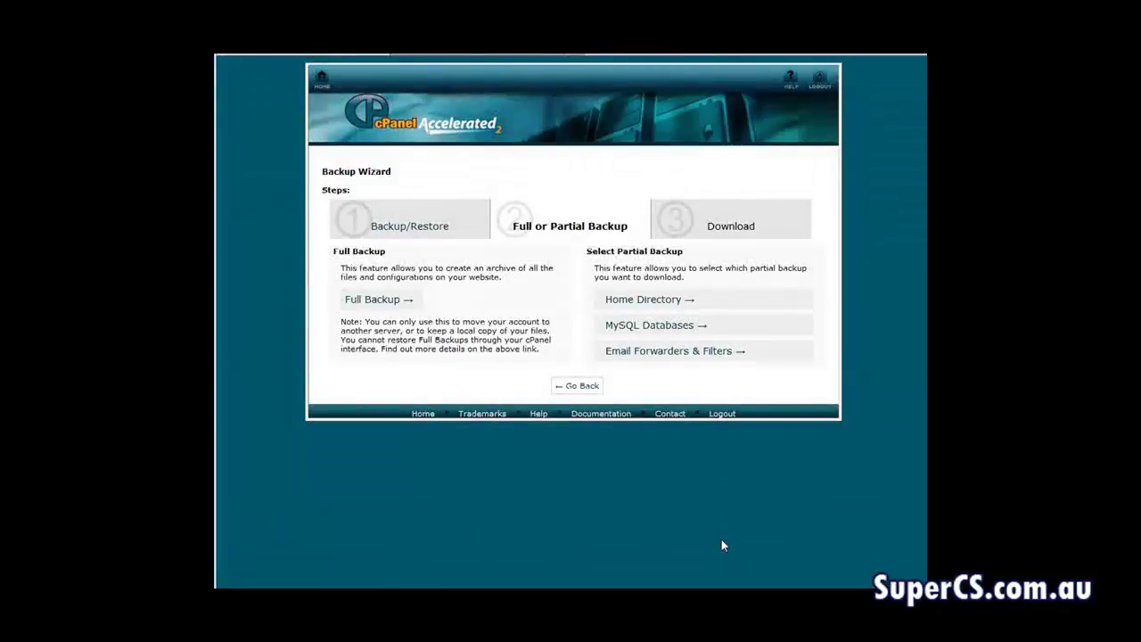
Open the Restore Wizard for MySQL databases, browse the backup folder for a file to restore, and cancel the selection.
click(400, 223)
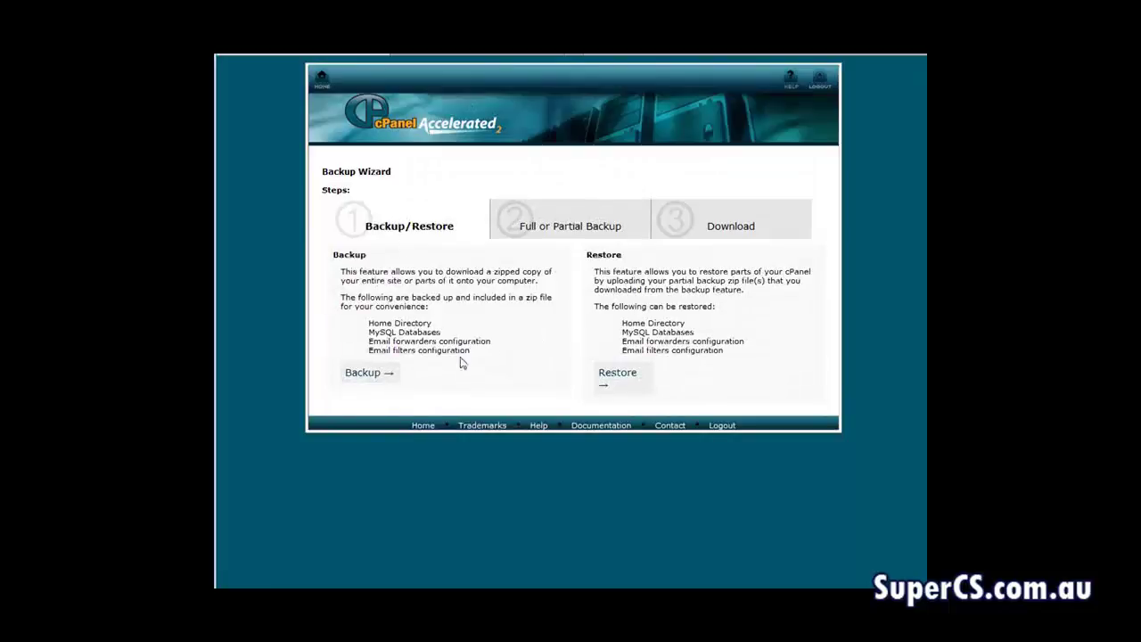
click(619, 375)
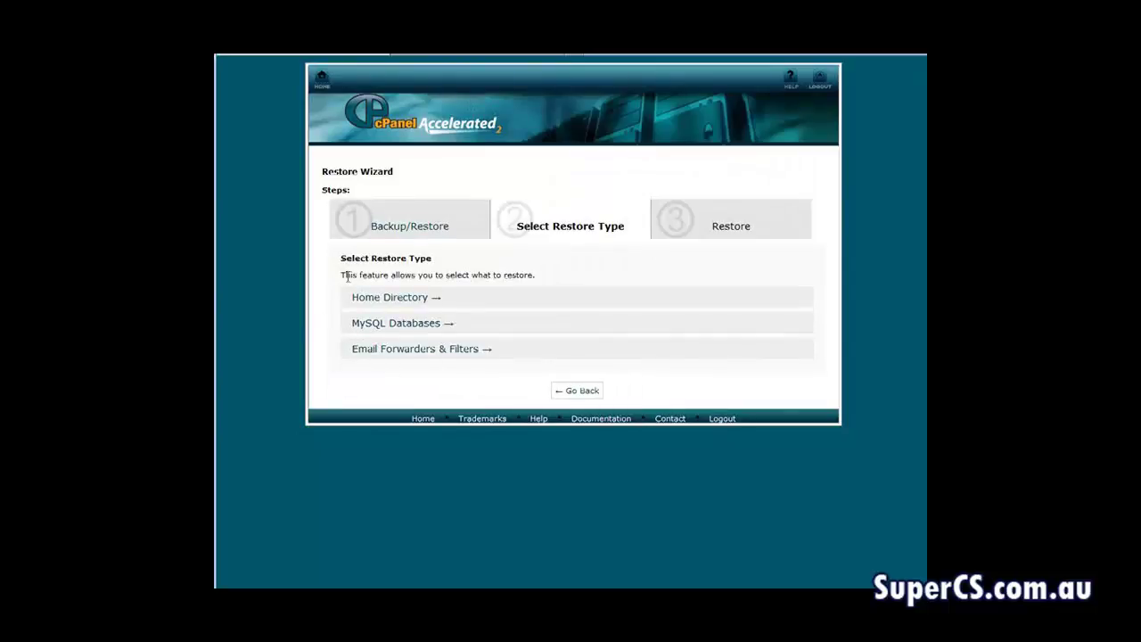
click(403, 325)
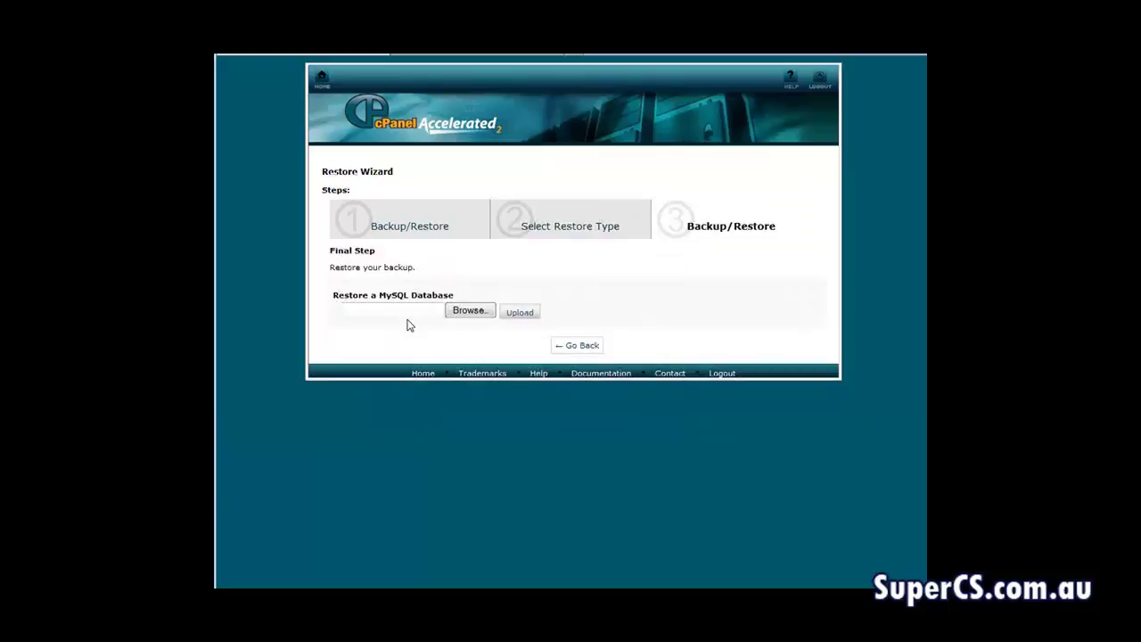
click(476, 314)
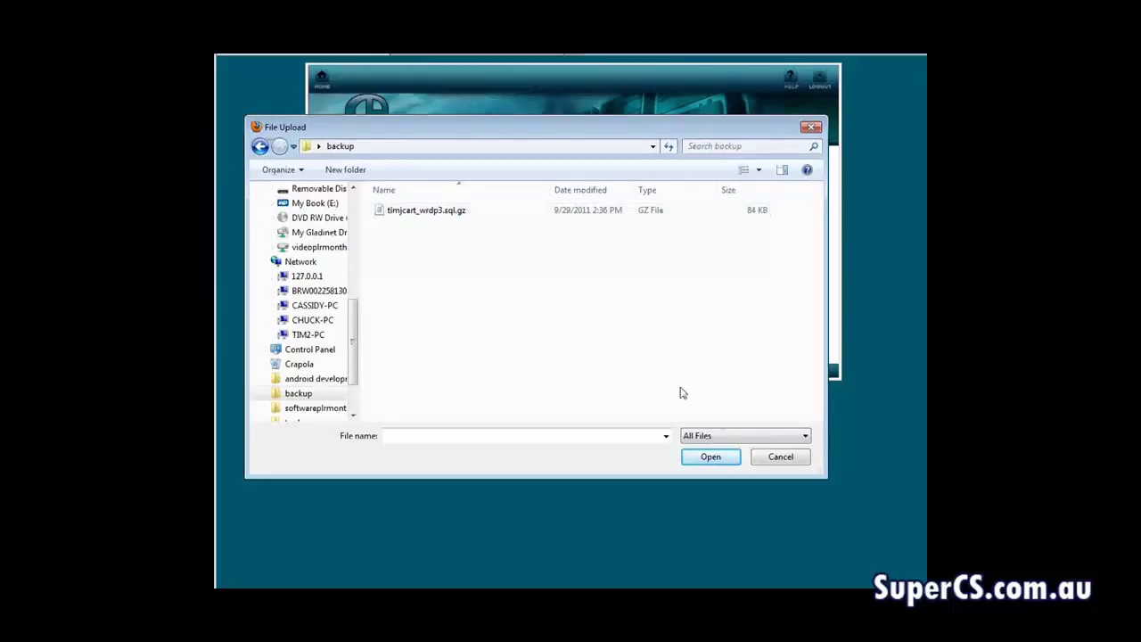
click(776, 457)
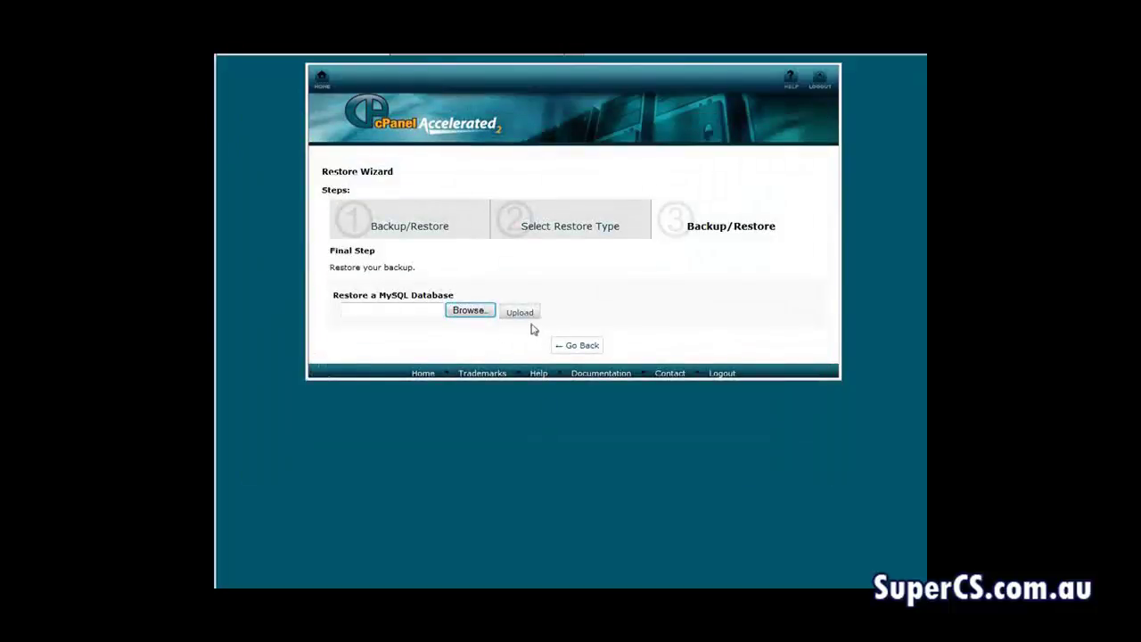